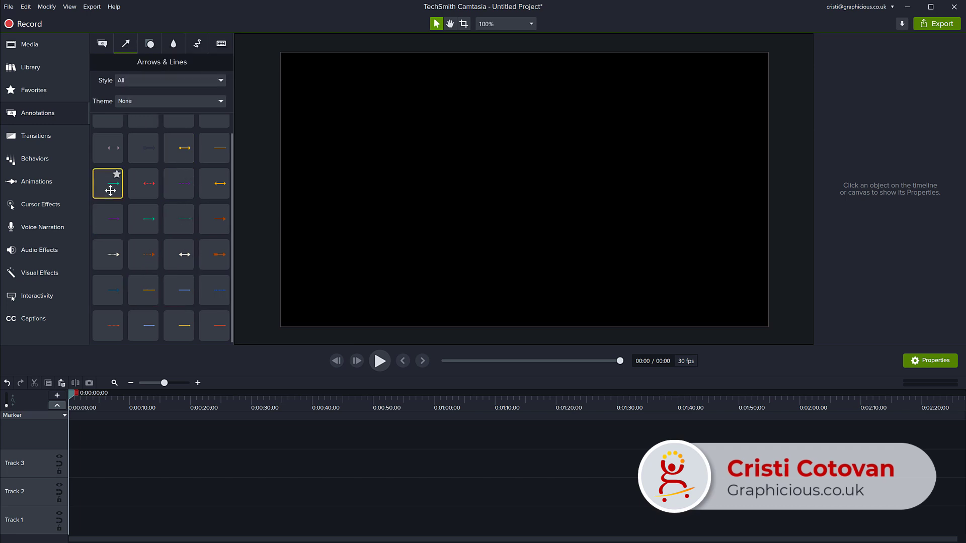
- Add the green single-headed arrow annotation to the canvas and style it light grey, 17 thick and slightly longer
left_click_drag(108, 186, 491, 191)
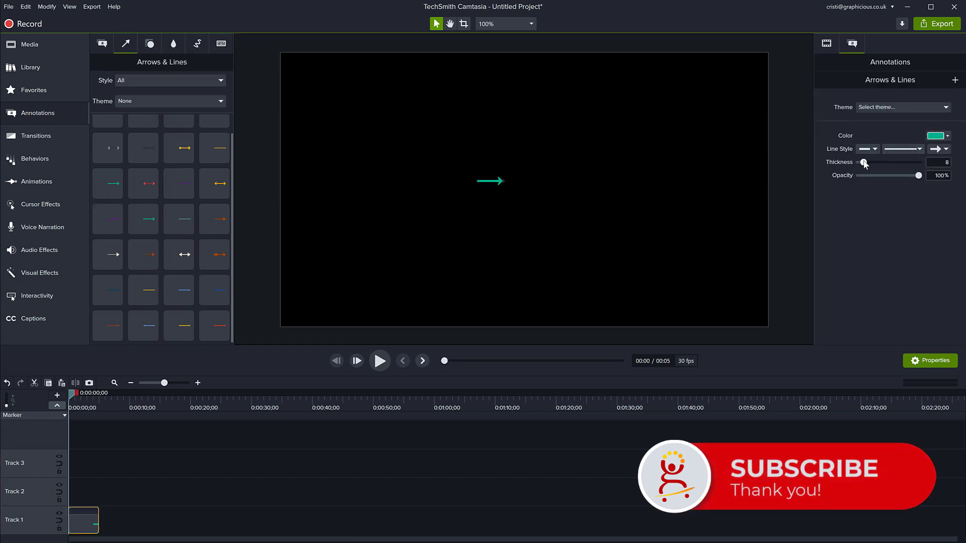
left_click_drag(863, 162, 870, 166)
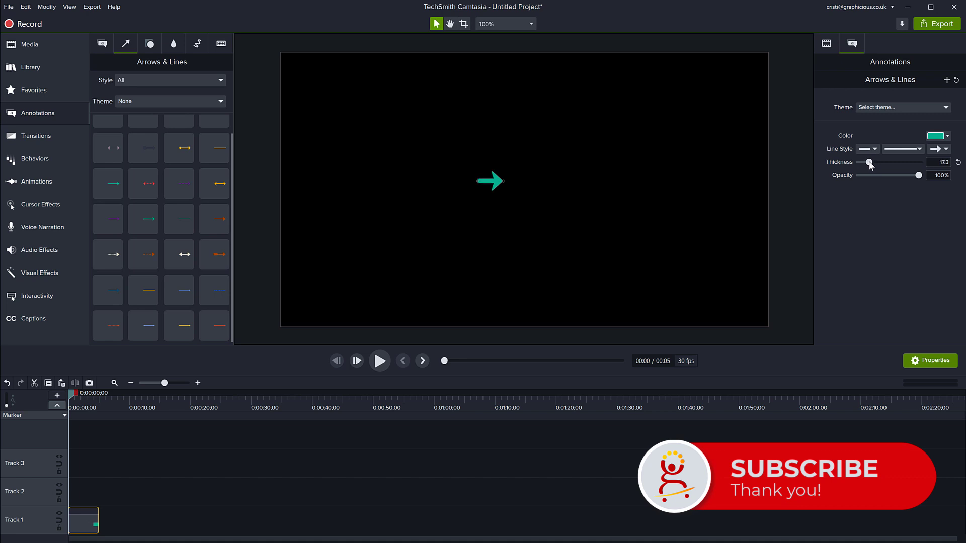
left_click(938, 136)
left_click(900, 173)
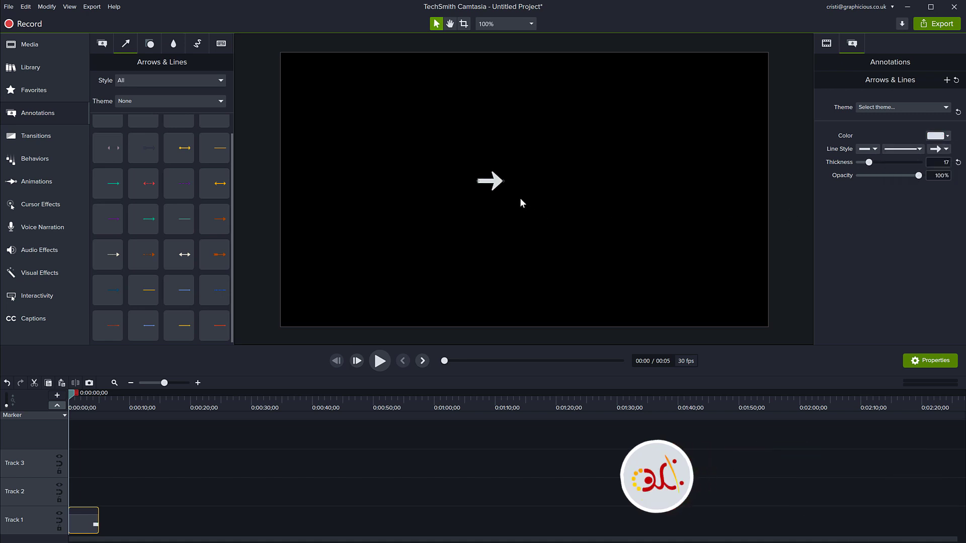
left_click_drag(529, 182, 509, 182)
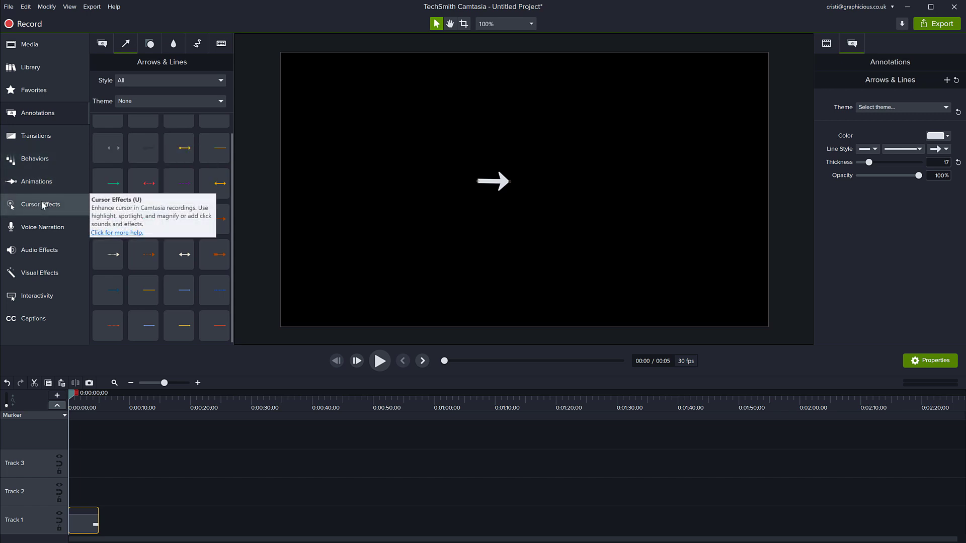
- Apply the Gradient wipe transition from the Wipes type to both ends of the arrow clip and preview it
left_click(37, 142)
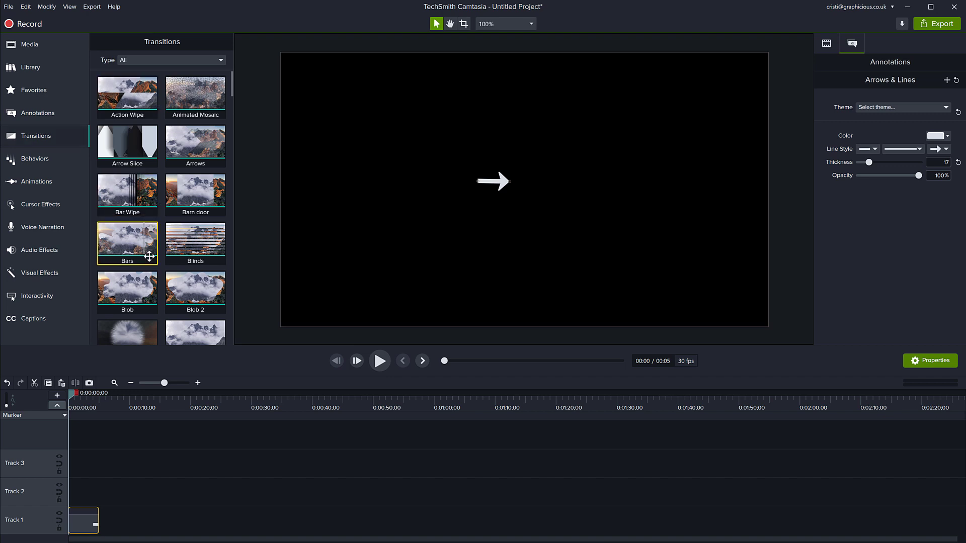
left_click(168, 62)
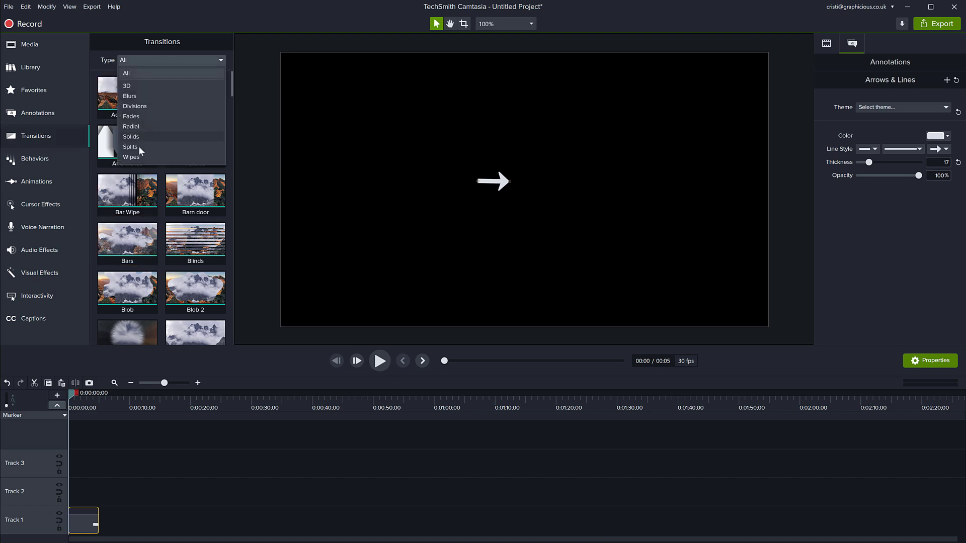
left_click(132, 157)
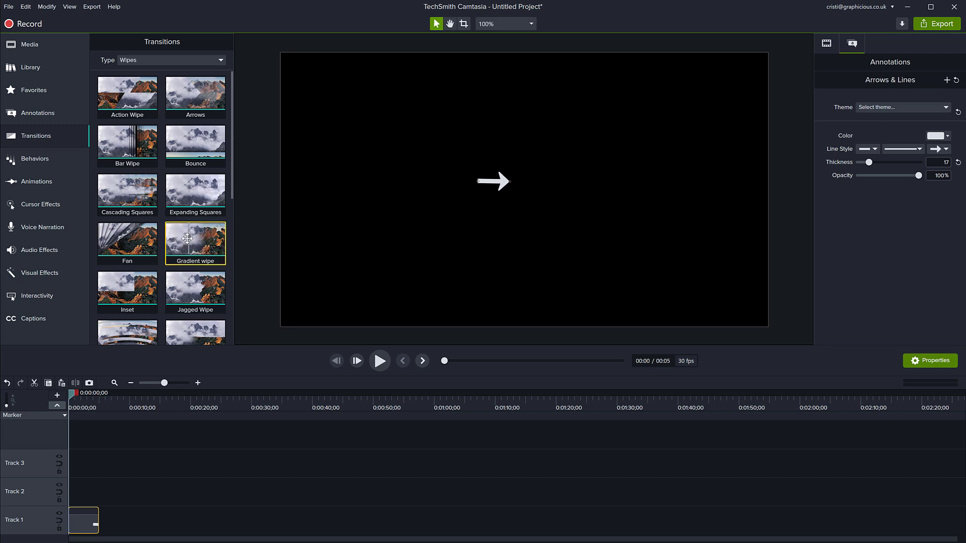
left_click_drag(188, 239, 85, 523)
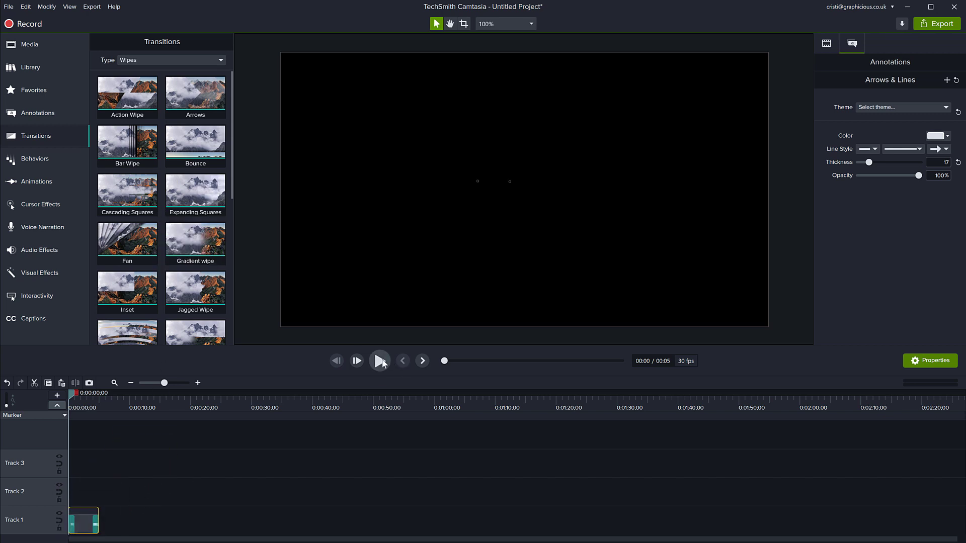
left_click(379, 361)
left_click(380, 361)
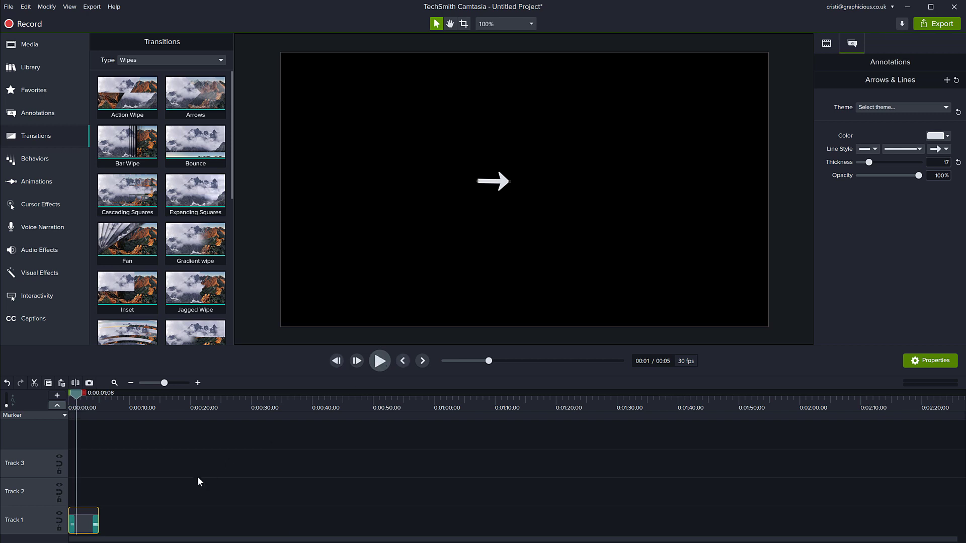
- Extend the arrow clip's starting transition to about 2.5 seconds and play it from the beginning
scroll(183, 511, "up", 3)
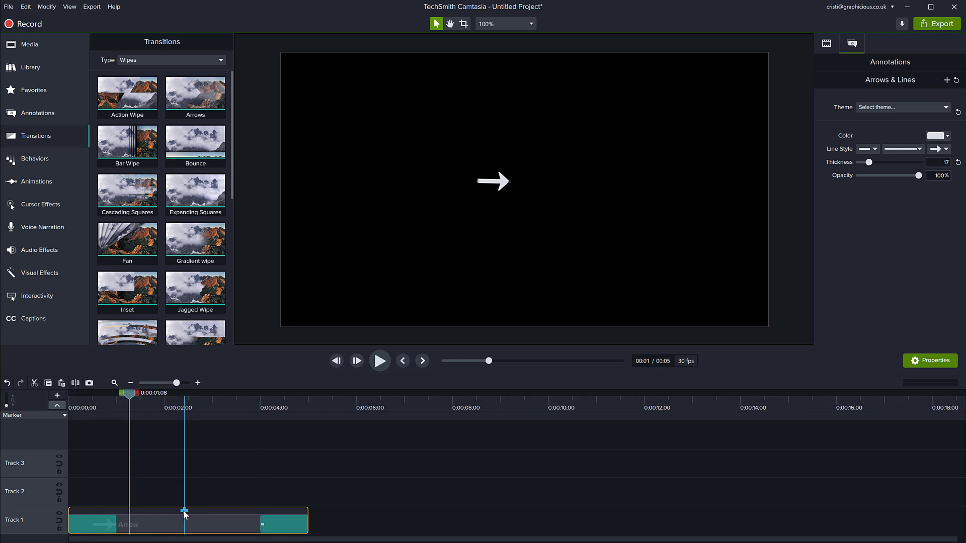
left_click(113, 524)
left_click_drag(149, 525, 194, 525)
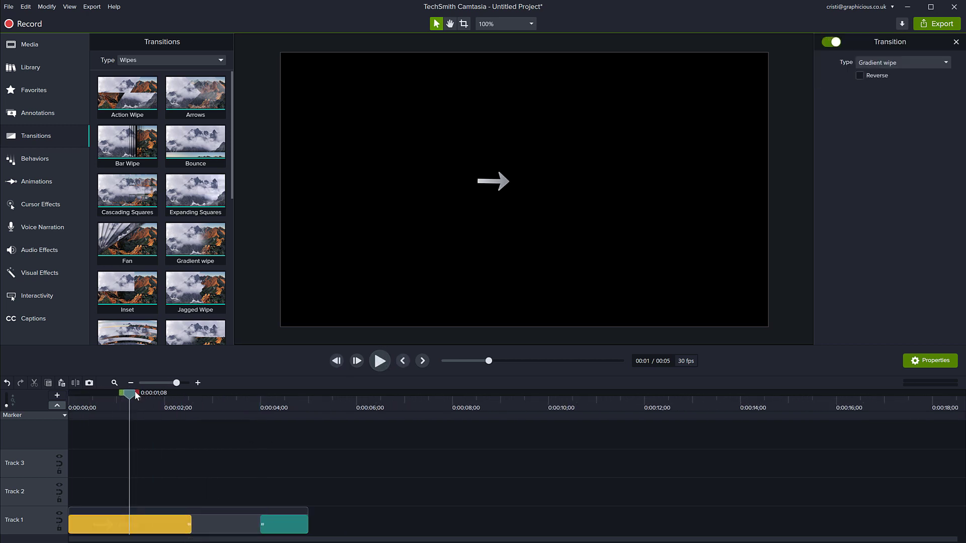
left_click_drag(131, 394, 64, 387)
key("space")
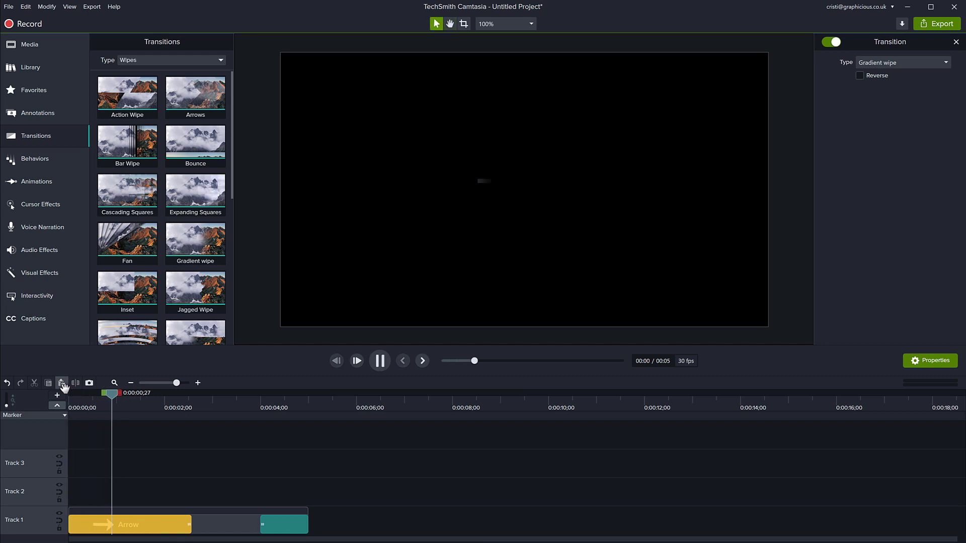
key("space")
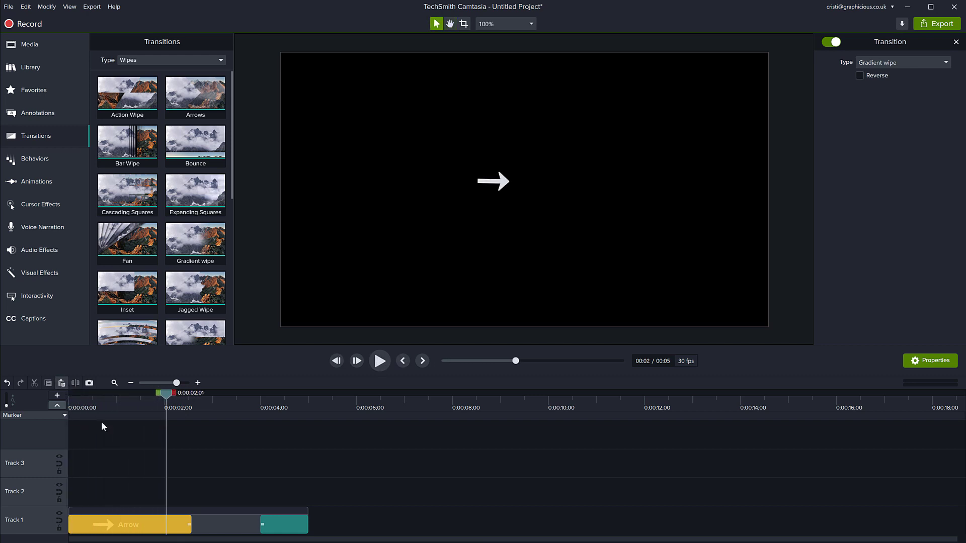
- Delete the transition at the end of the arrow clip
left_click(277, 530)
key("Delete")
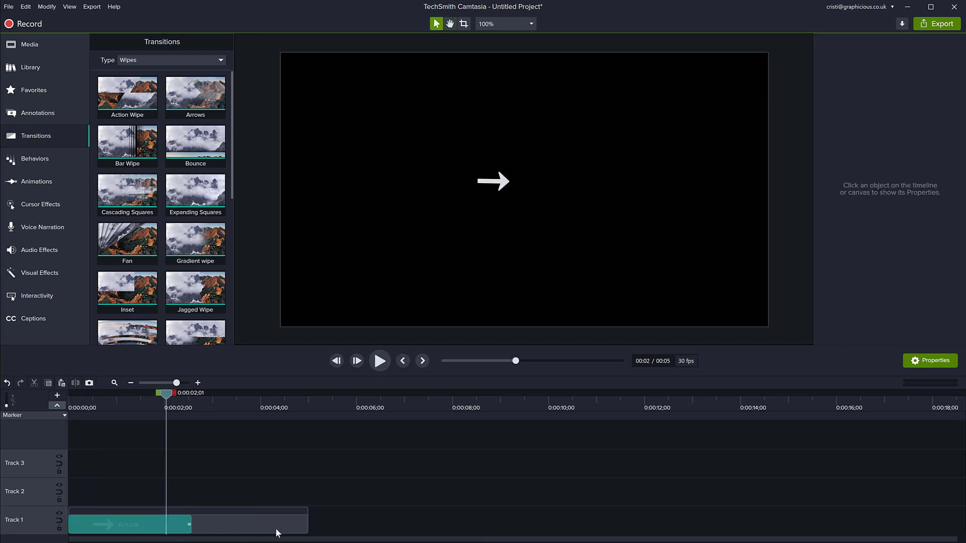
- Apply the Reveal behavior to the arrow clip, then preview its In and During phases
left_click(52, 167)
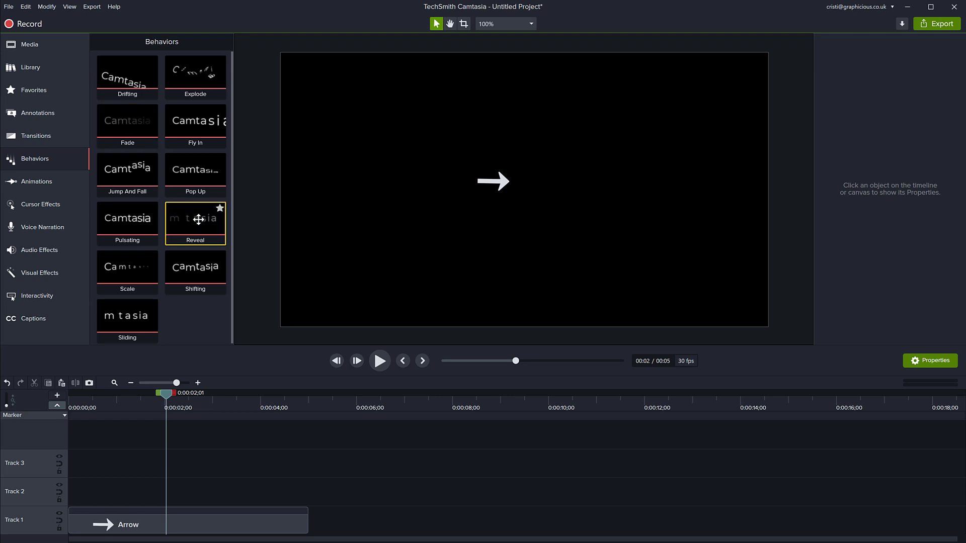
left_click_drag(190, 221, 151, 531)
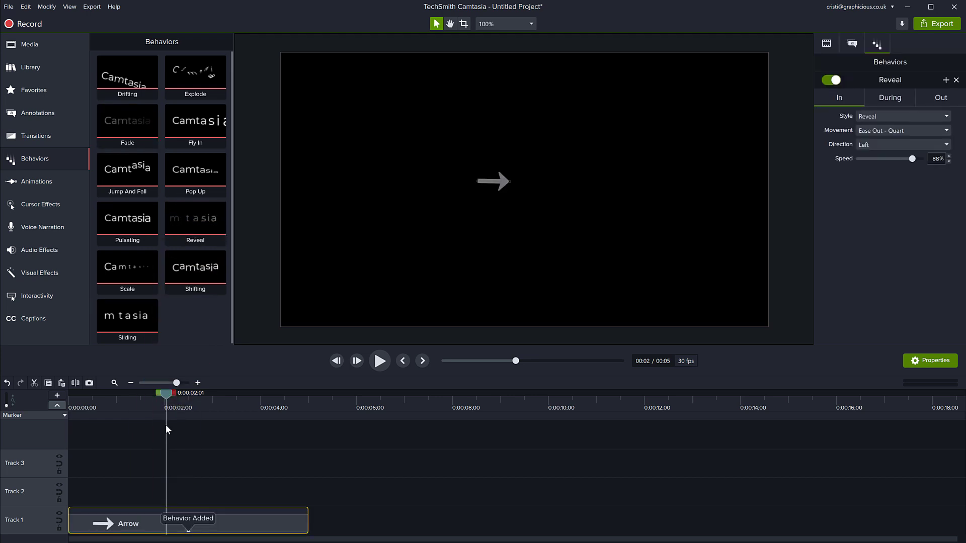
left_click_drag(166, 394, 71, 395)
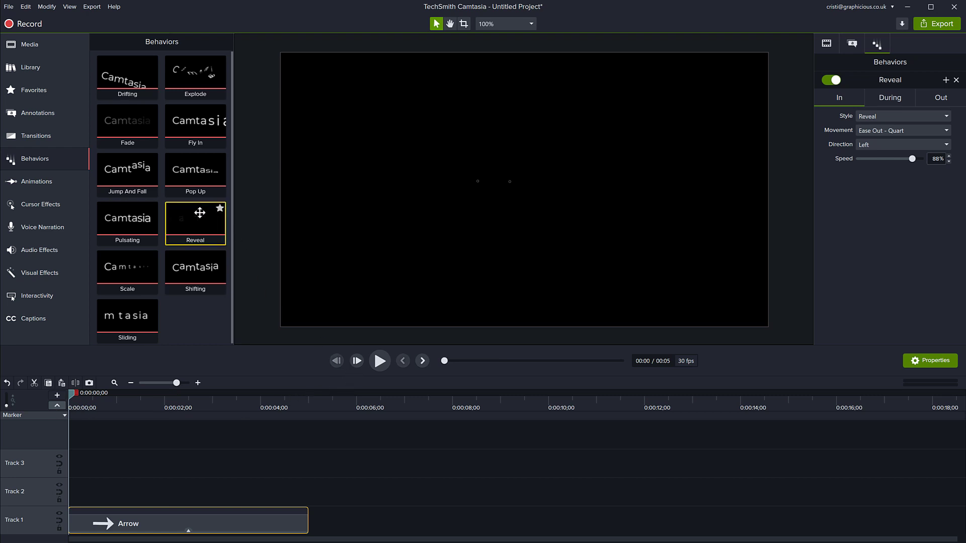
left_click(381, 363)
left_click(380, 364)
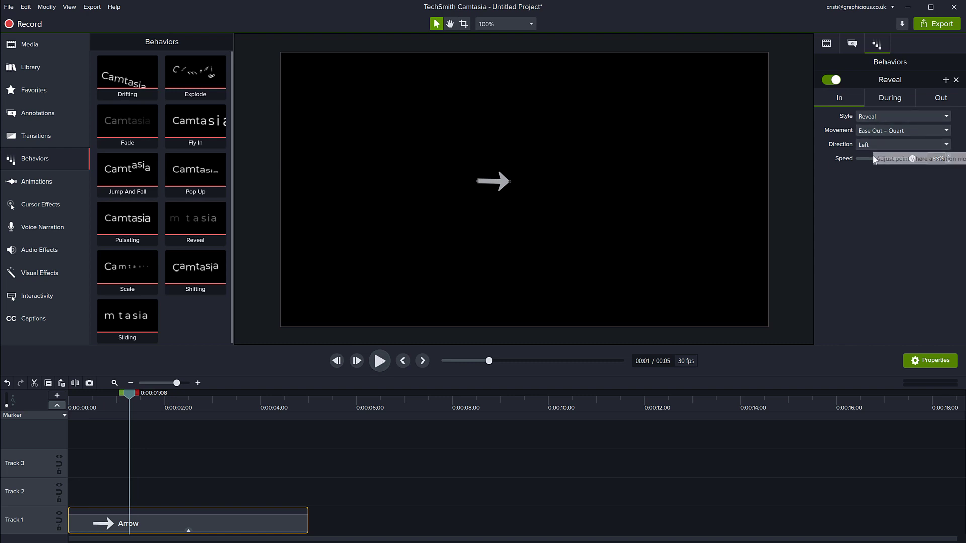
left_click(887, 99)
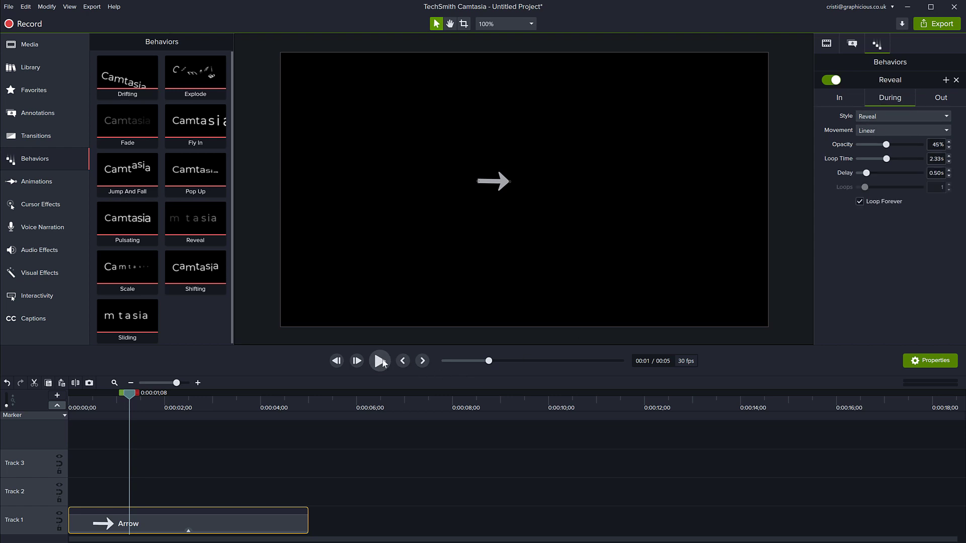
left_click(381, 361)
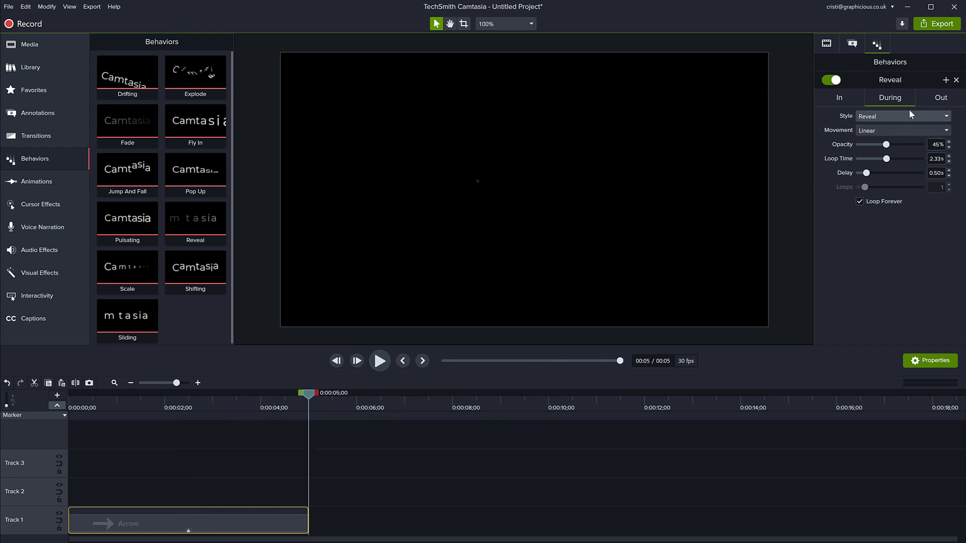
- Set the Reveal behavior's Out style to None and play the end of the arrow clip
left_click(935, 100)
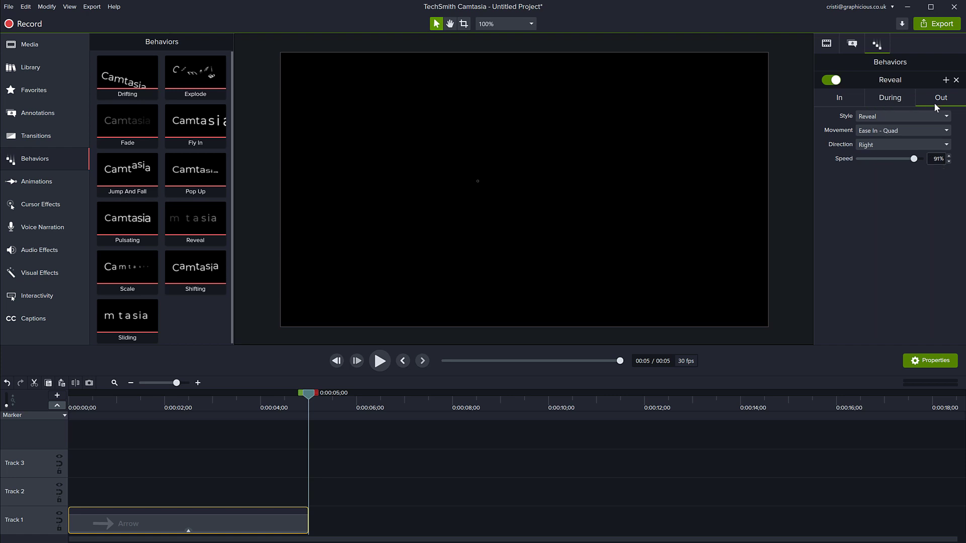
left_click(882, 116)
left_click(877, 197)
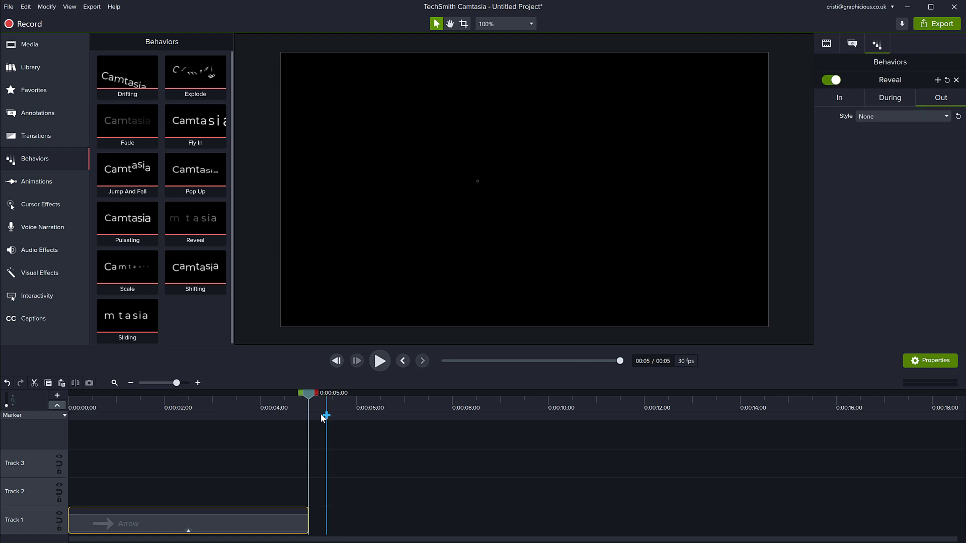
left_click_drag(308, 393, 268, 393)
left_click(380, 360)
- Add the block-arrow Sketch Motion annotation to the canvas after the first arrow clip
left_click(39, 113)
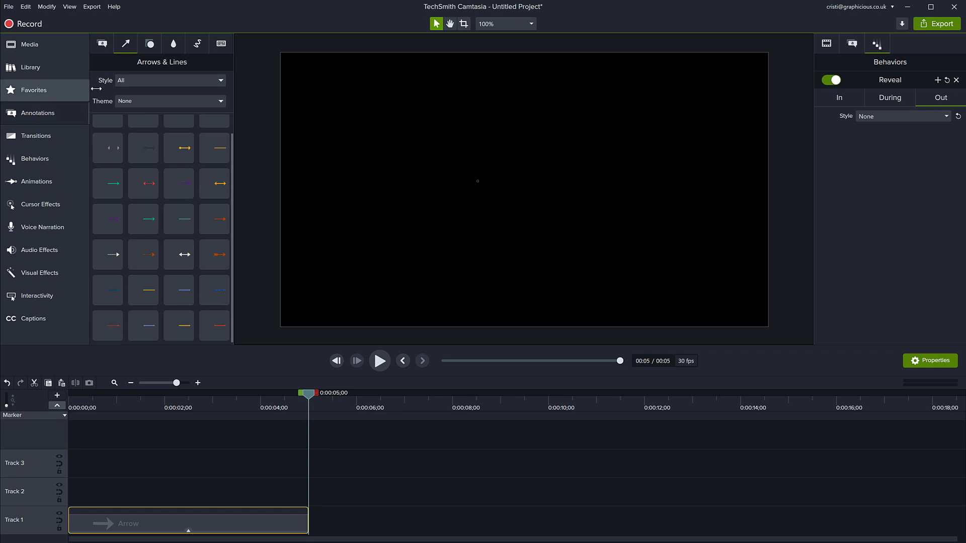
left_click(200, 44)
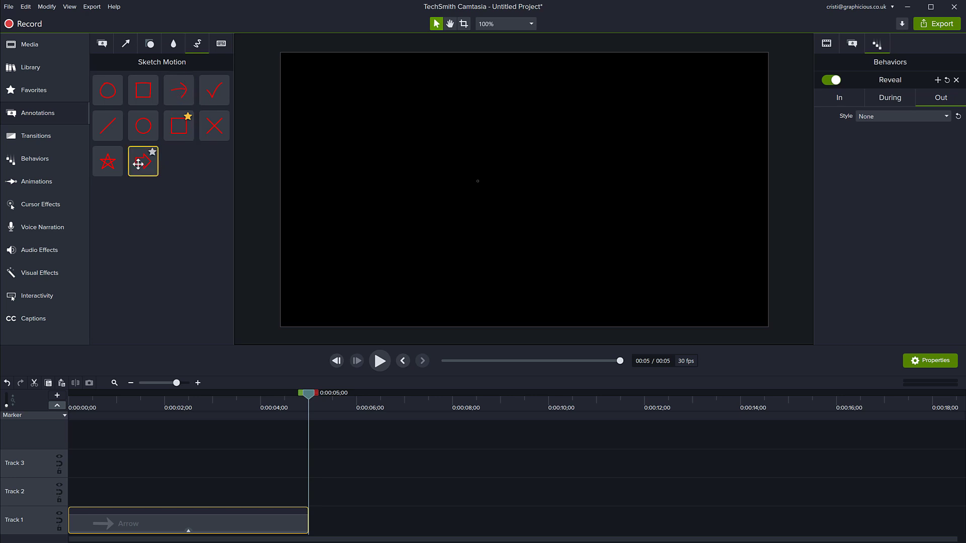
mouse_move(140, 162)
left_mouse_down()
mouse_move(382, 209)
mouse_move(425, 188)
mouse_move(446, 199)
left_mouse_up()
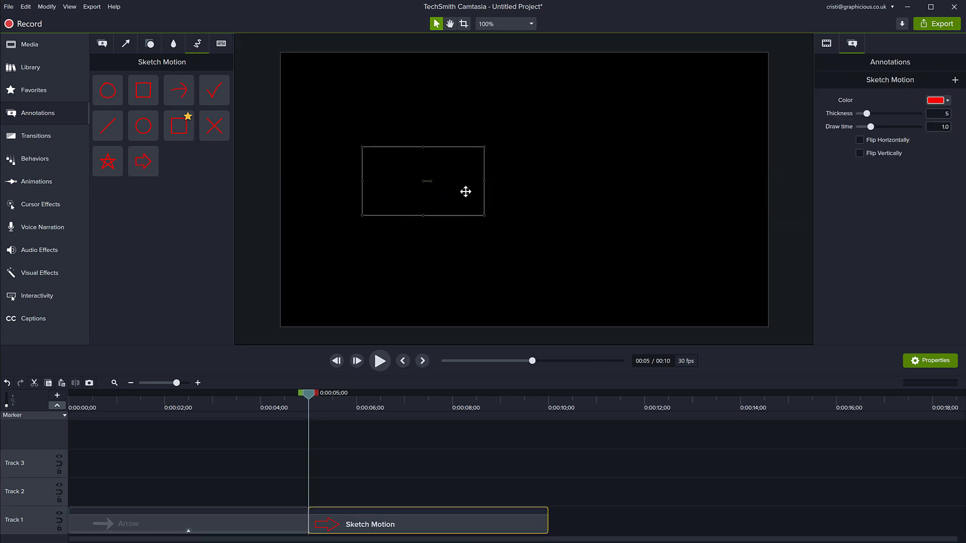
- Style the sketched arrow with light grey color, thickness 18 and draw time 0.2
mouse_move(308, 394)
left_mouse_down()
mouse_move(373, 406)
mouse_move(325, 407)
mouse_move(363, 407)
left_mouse_up()
left_click(940, 101)
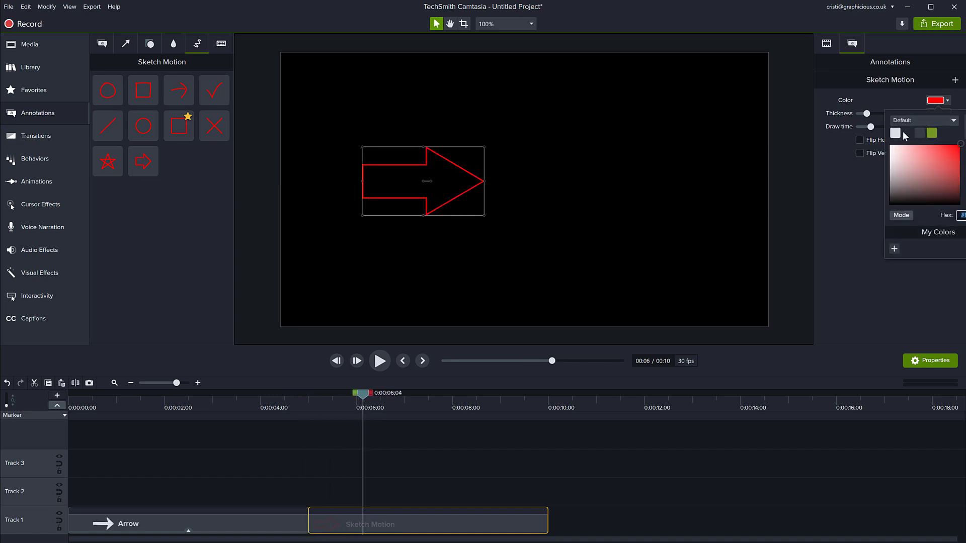
left_click(896, 132)
left_click(871, 152)
left_click_drag(867, 114, 930, 117)
left_click_drag(869, 128, 862, 129)
- Preview the sketched arrow's drawing animation and move the arrow to the canvas's upper-left area
left_click_drag(406, 405, 302, 405)
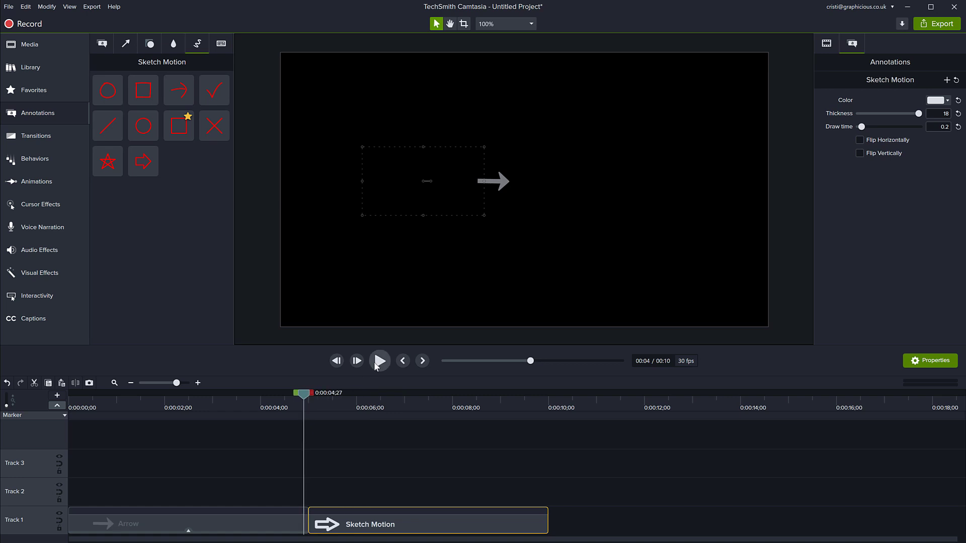
left_click(379, 361)
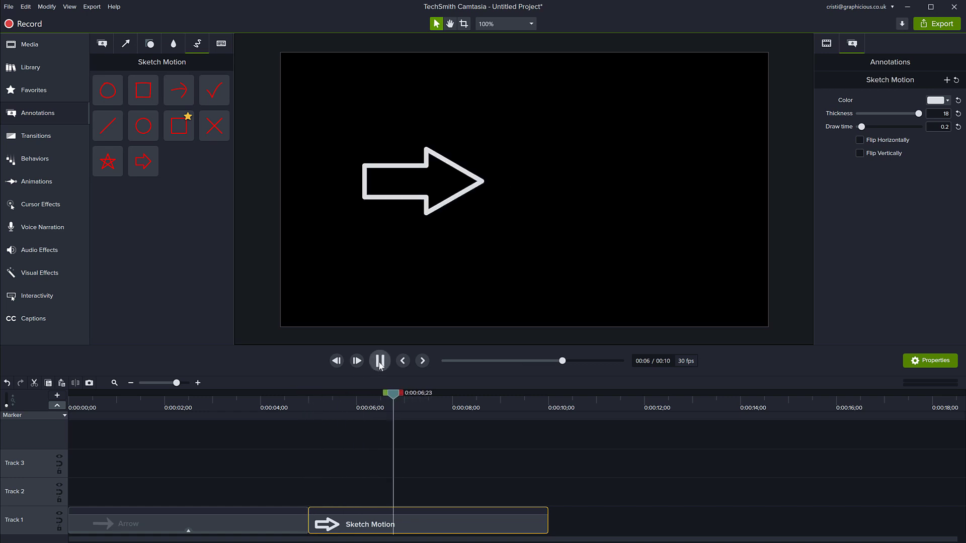
left_click(380, 361)
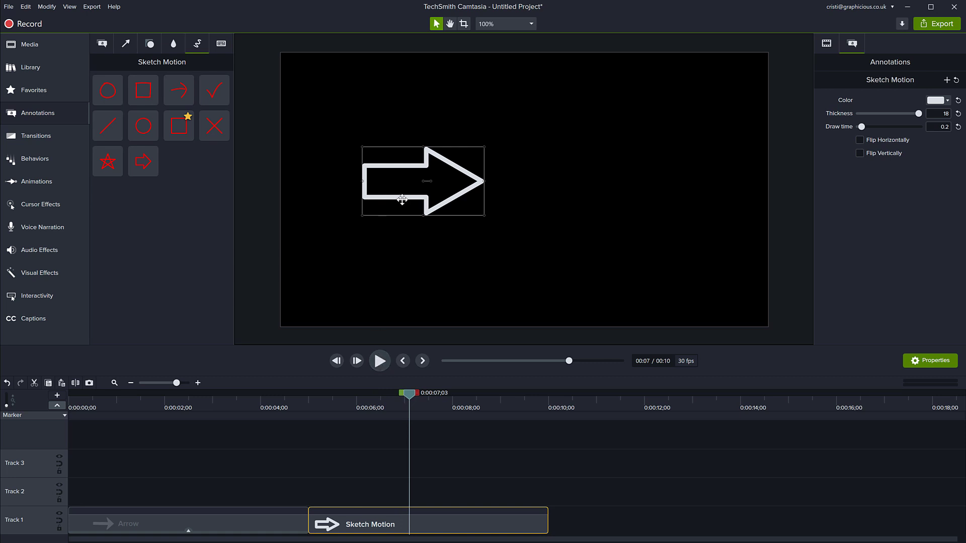
left_click_drag(401, 198, 360, 133)
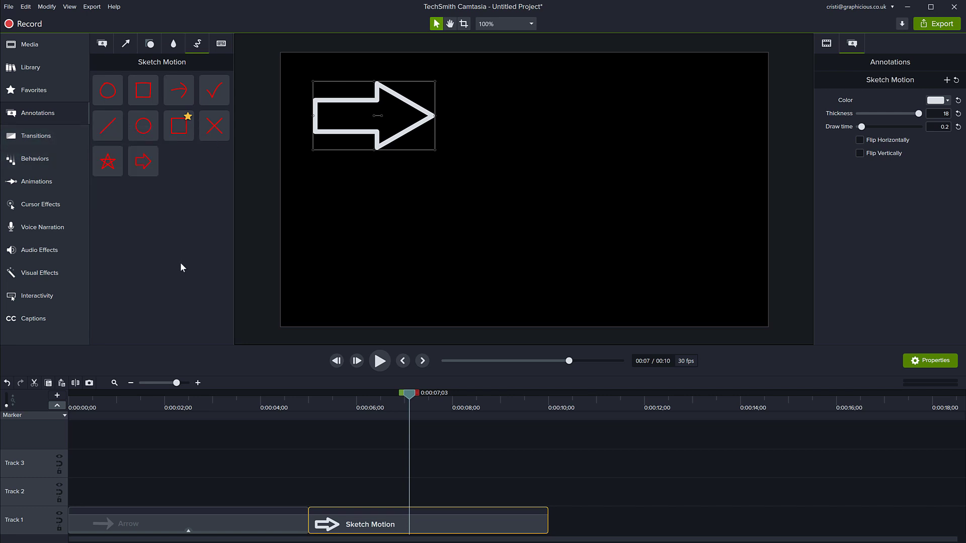
- Add the salmon arrow callout to the canvas, remove its ABC text and move it near the centre
left_click(103, 45)
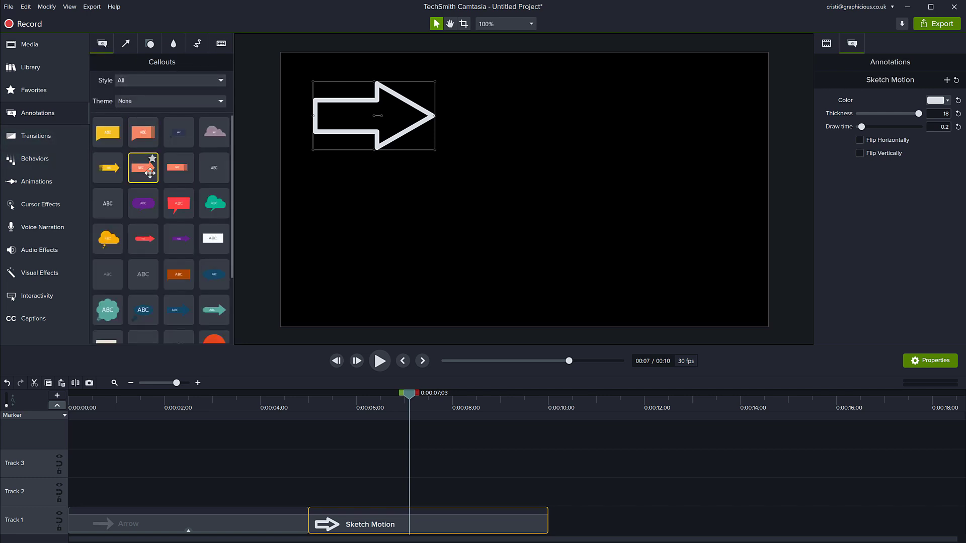
left_click_drag(150, 173, 543, 238)
double_click(532, 233)
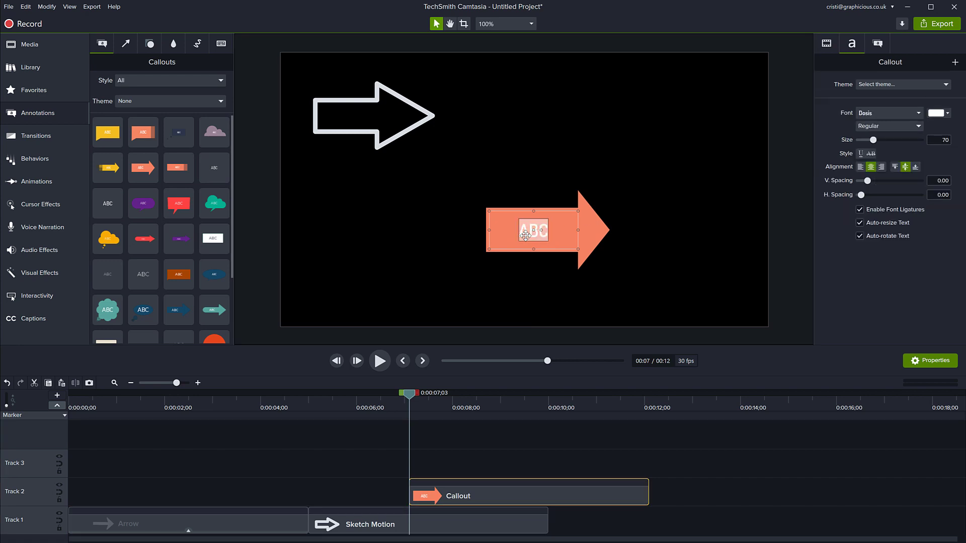
key("Delete")
left_click(459, 243)
left_click_drag(551, 239, 539, 207)
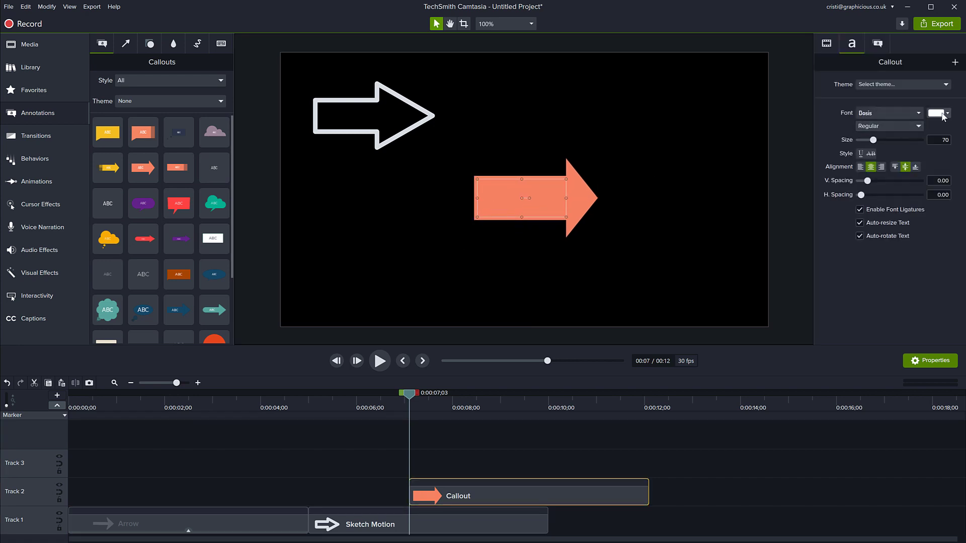
- Fill the salmon arrow callout with solid light grey and move it slightly lower on the canvas
left_click(827, 44)
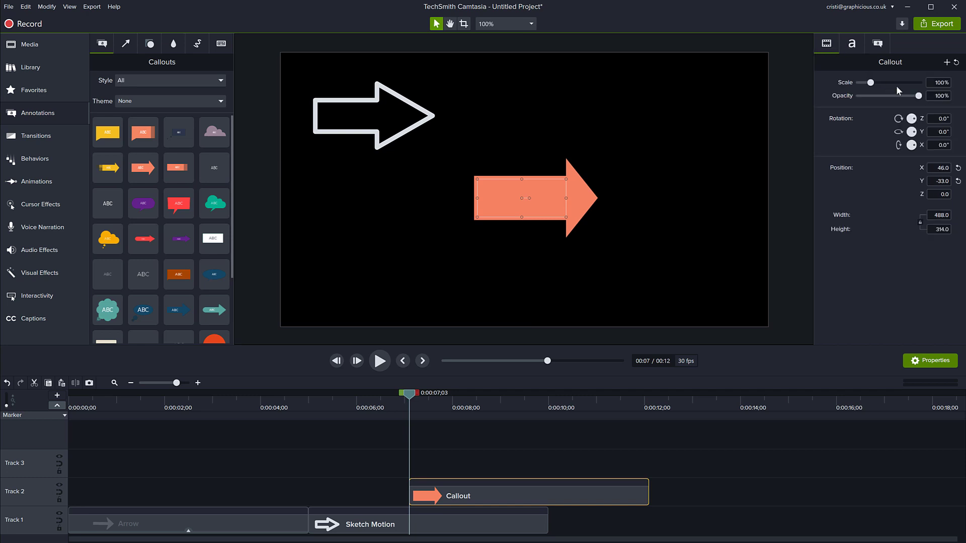
left_click(886, 48)
left_click(937, 148)
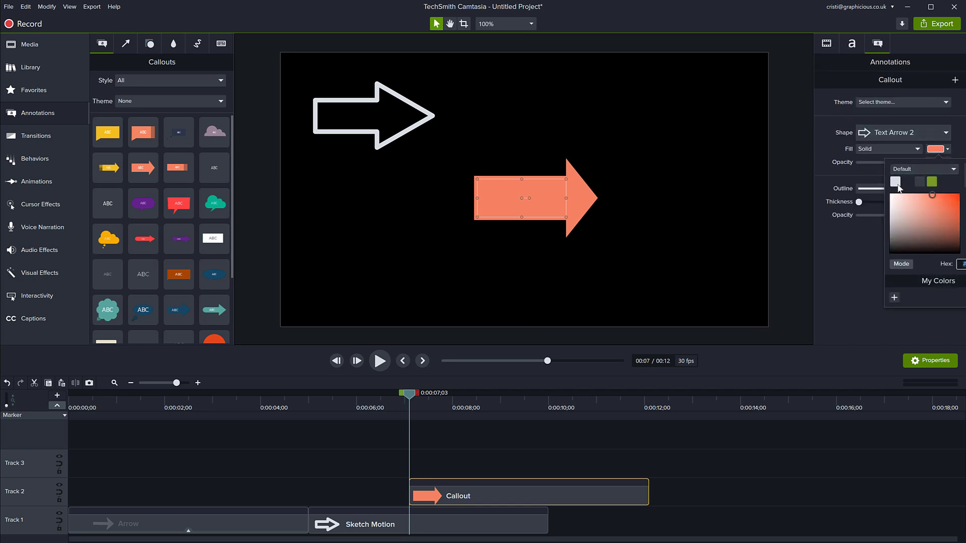
left_click(896, 182)
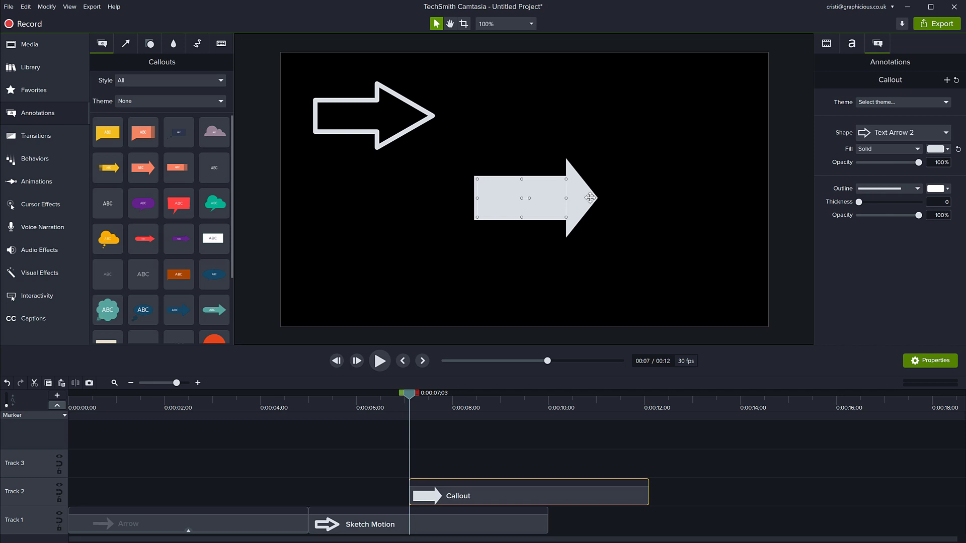
left_click_drag(585, 203, 580, 219)
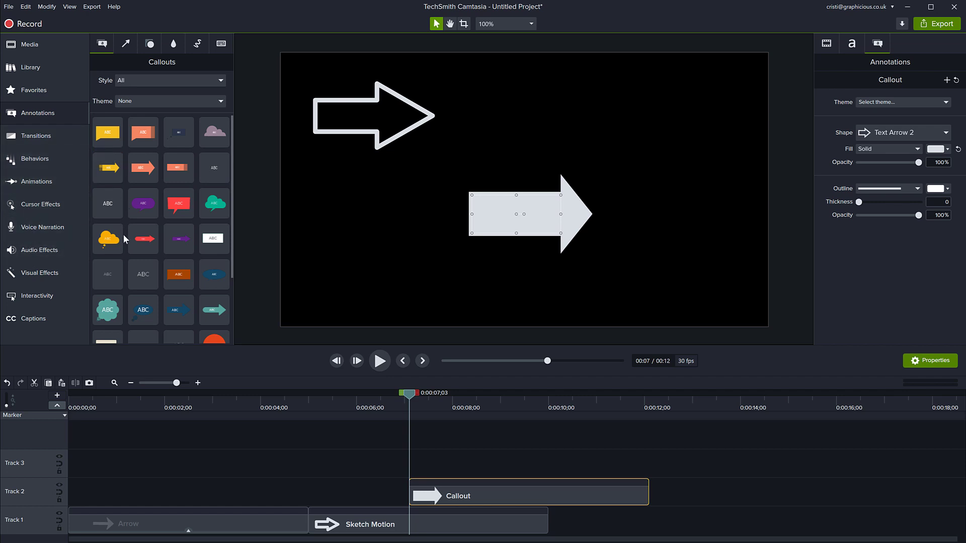
scroll(125, 242, "down", 3)
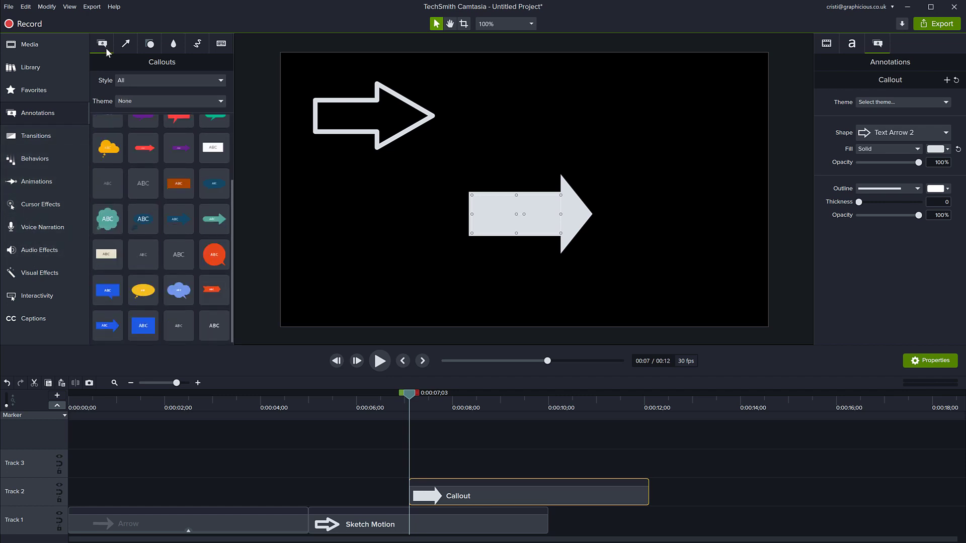
left_click(128, 78)
left_click(129, 94)
scroll(155, 209, "up", 2)
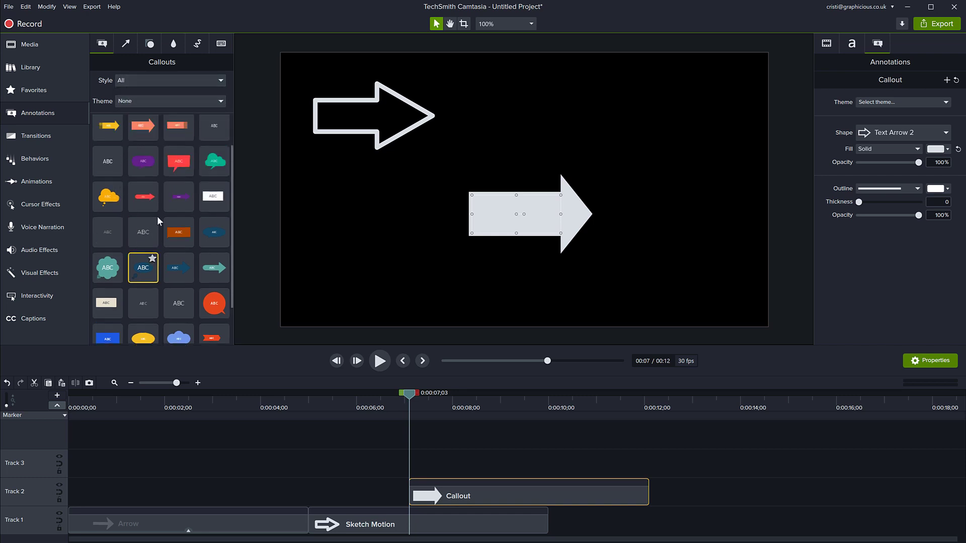
scroll(157, 216, "up", 1)
- Add the dark blue rectangle shape to the canvas and widen it to fully cover the grey arrow
left_click(154, 45)
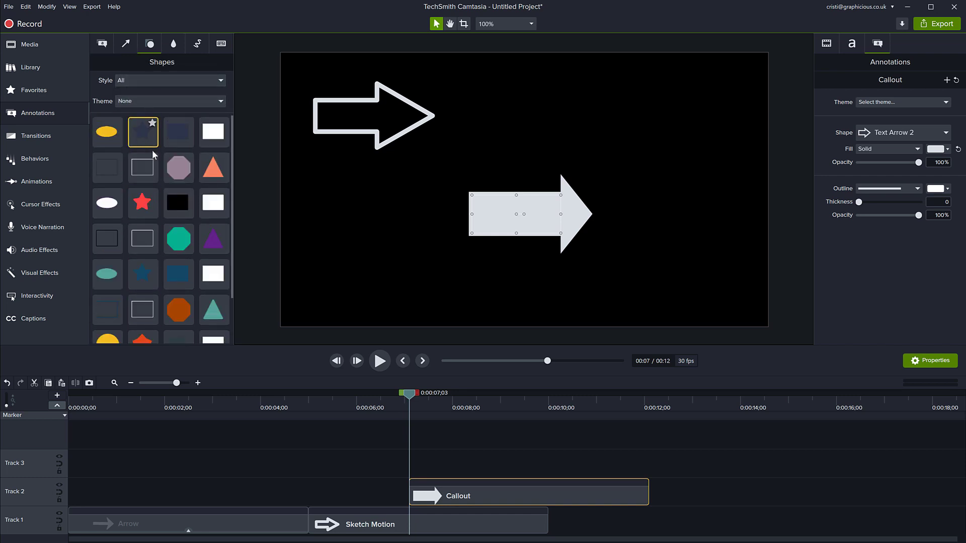
left_click_drag(192, 129, 447, 264)
left_click(445, 207)
left_click(447, 200)
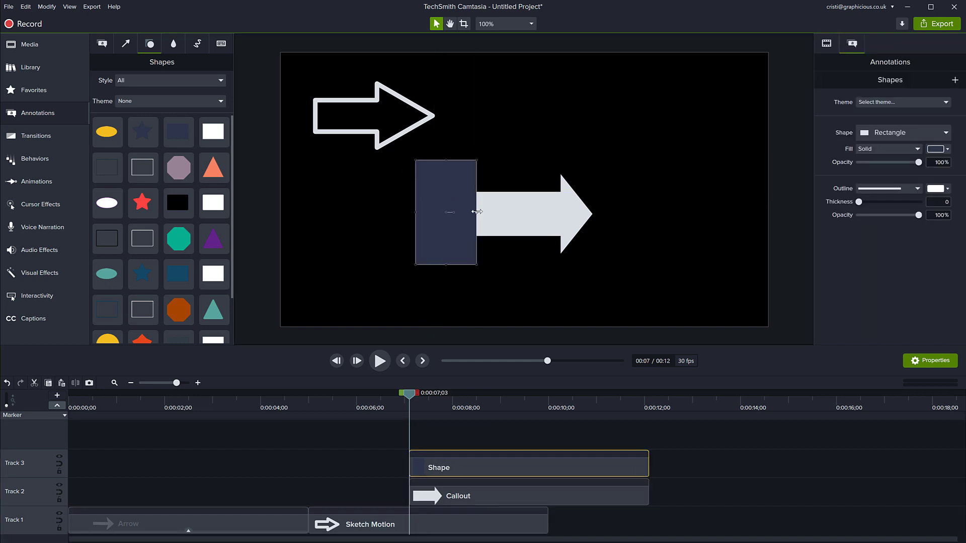
left_click_drag(476, 212, 599, 215)
left_click_drag(537, 235, 540, 237)
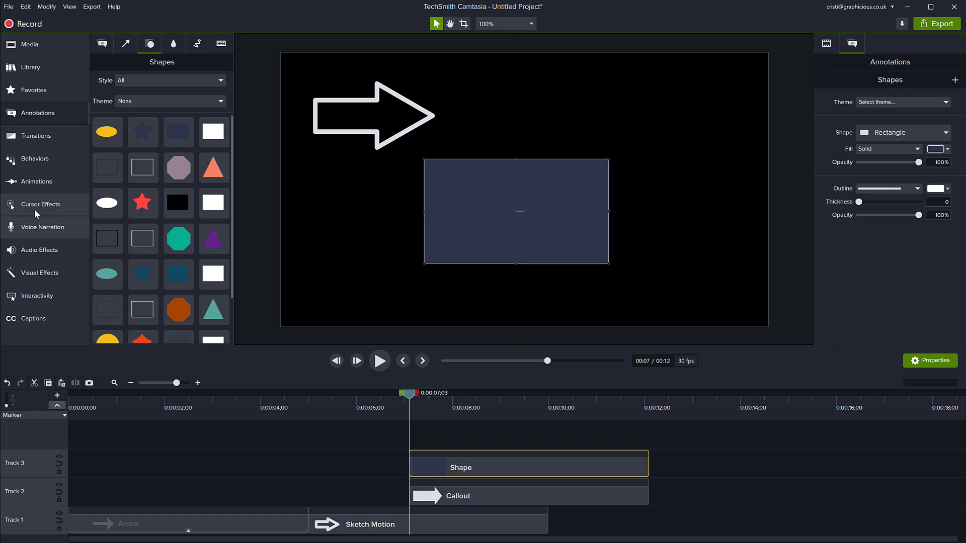
- Add a custom animation ending at 0:00:08;13 that slides the rectangle left off the arrow, and preview it
left_click_drag(410, 399, 476, 403)
key("shift+a")
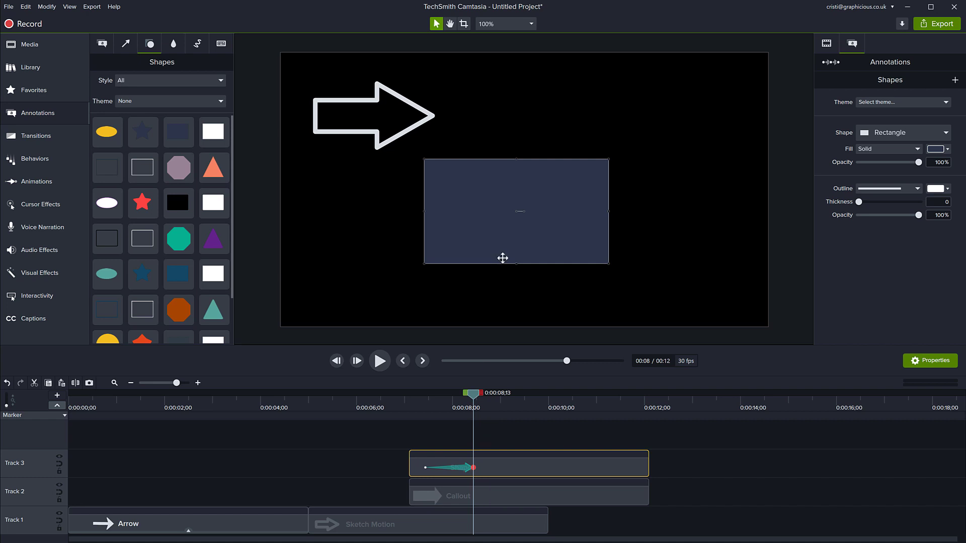
left_click_drag(539, 243, 396, 245)
left_click_drag(472, 396, 425, 398)
key("h")
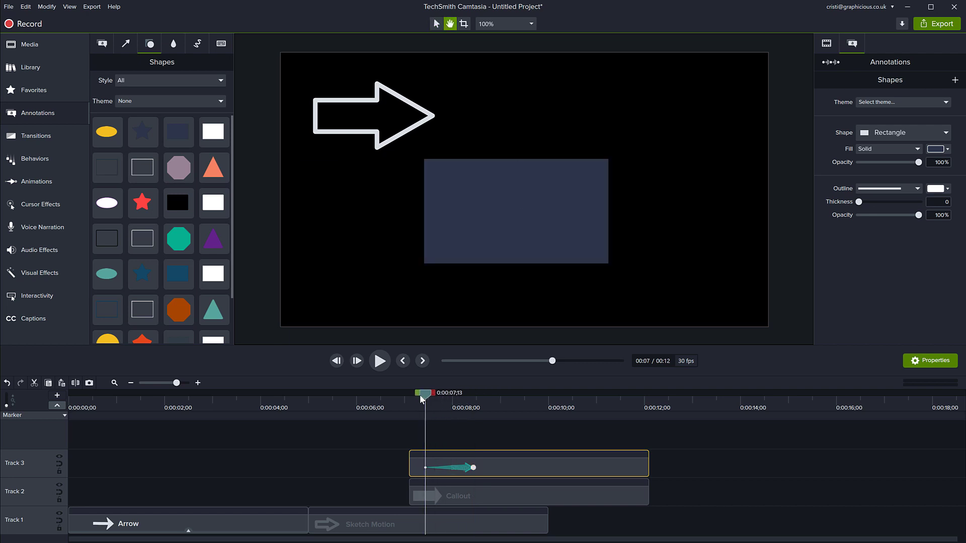
key("space")
key("space")
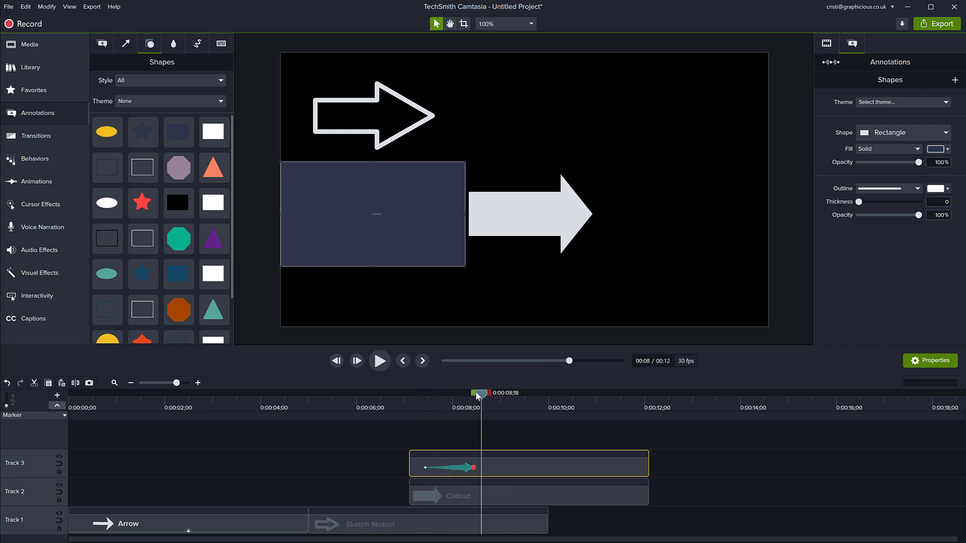
- Reverse the rectangle's animation so it starts left of the arrow at 0:00:07;13 and covers it at 0:00:08;13
left_click_drag(478, 397, 425, 397)
left_click_drag(481, 242, 338, 237)
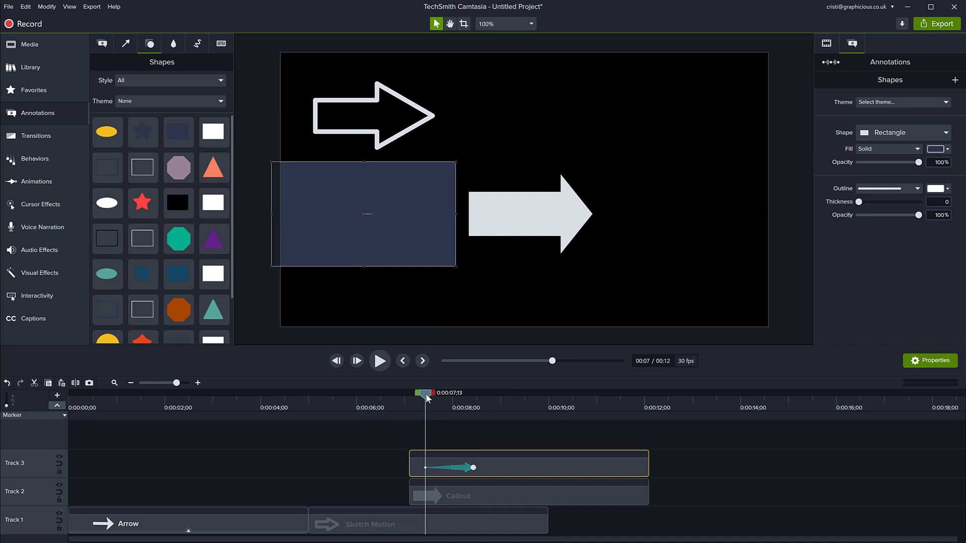
left_click_drag(427, 398, 473, 397)
left_click_drag(389, 247, 535, 249)
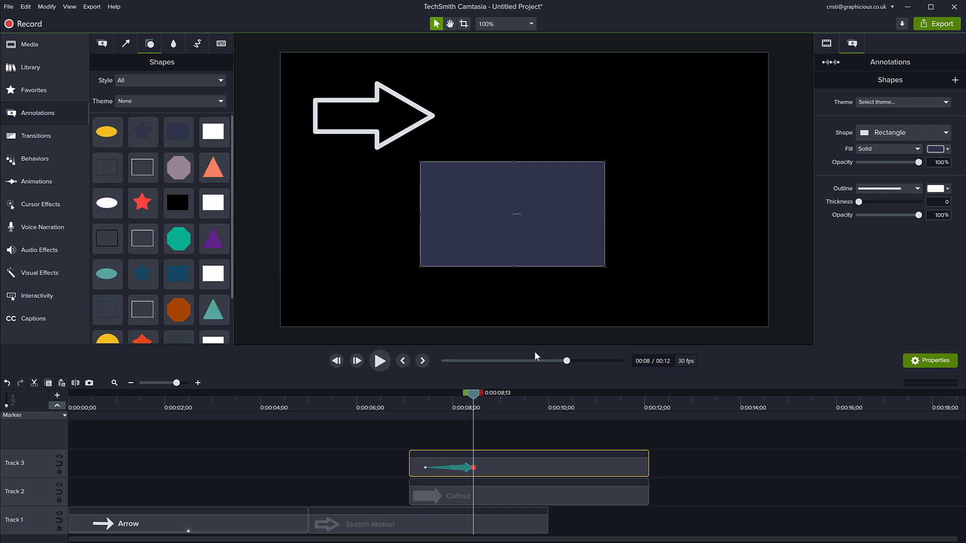
- Apply the Media Matte effect to the rectangle clip on Track 3 and preview the arrow reveal
left_click(44, 275)
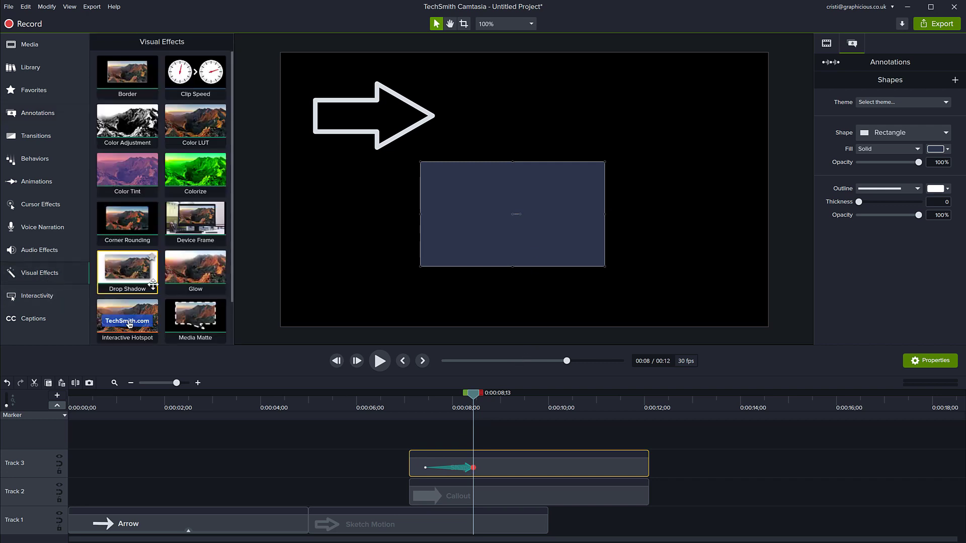
left_click_drag(193, 314, 503, 468)
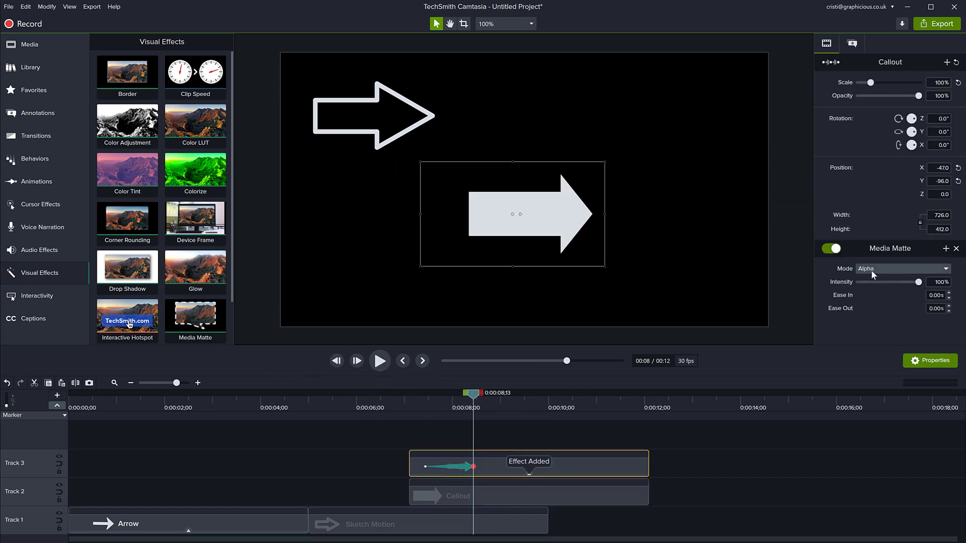
left_click(399, 398)
key("space")
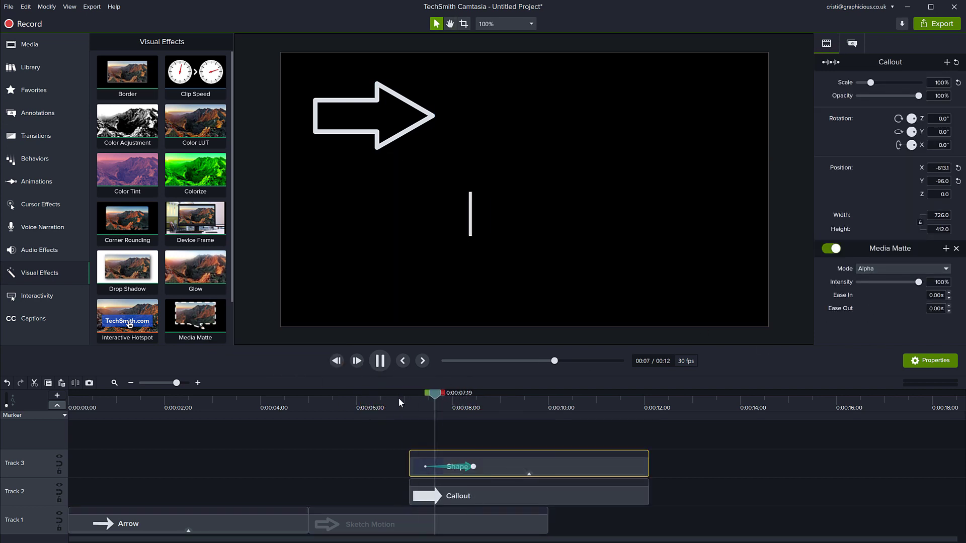
key("space")
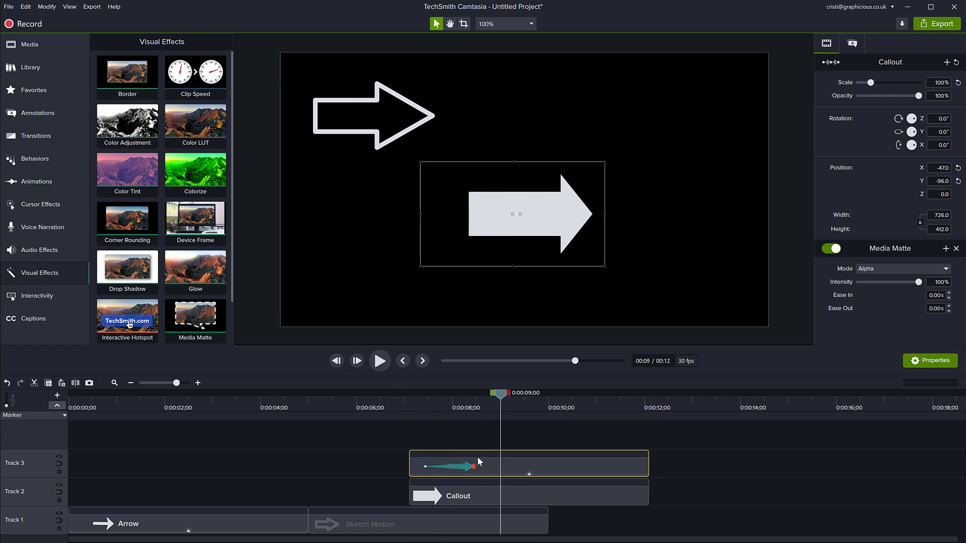
- Centre the matte horizontally at its end position, move its start position to the right of the arrow, and preview the reveal
left_click_drag(502, 395, 481, 397)
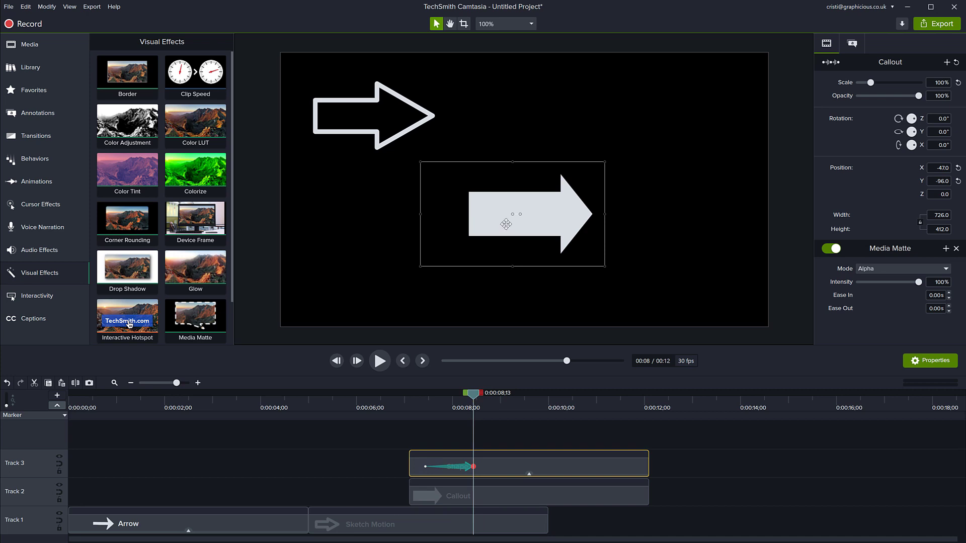
left_click_drag(505, 225, 518, 225)
left_click_drag(472, 395, 427, 393)
left_click_drag(347, 216, 677, 220)
key("space")
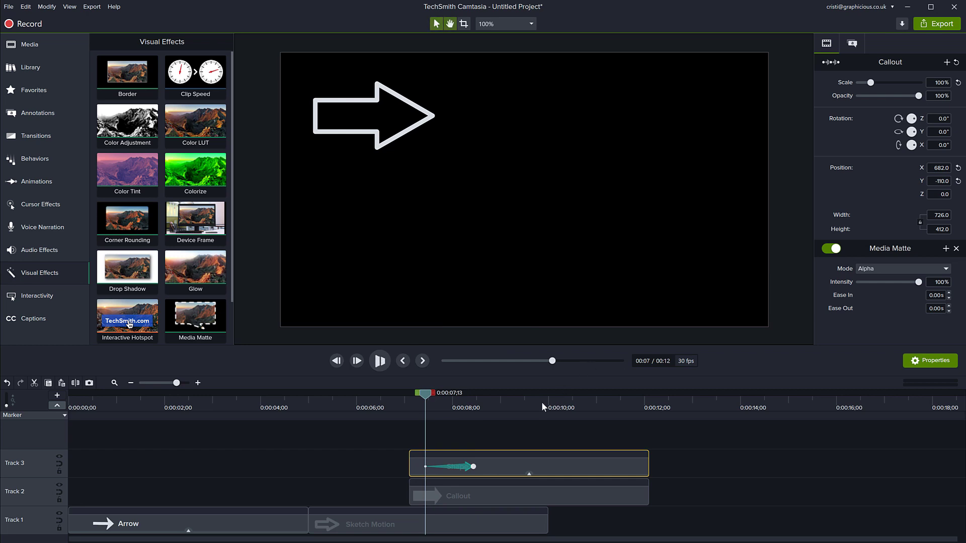
key("space")
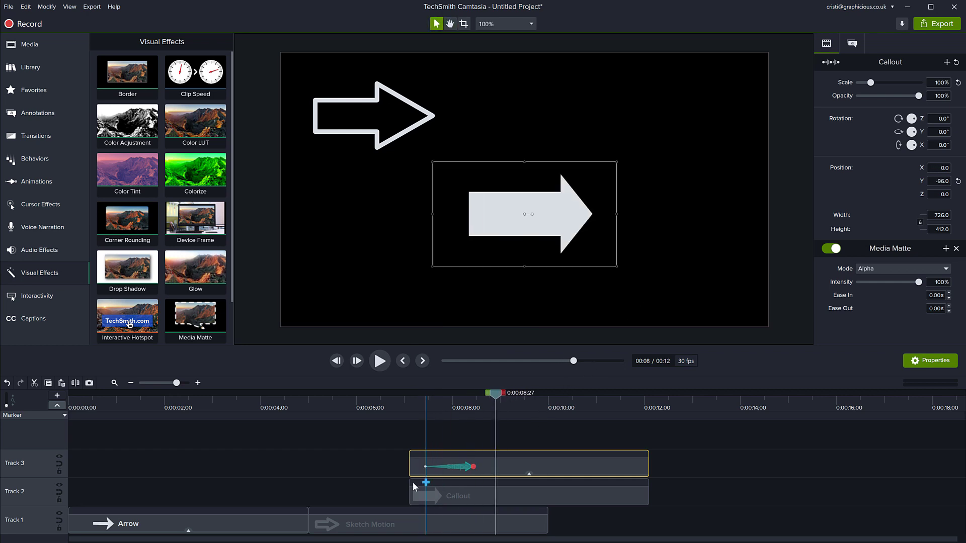
- Move the matte and arrow clips earlier to about 3 seconds, group them, and shrink the group in the canvas's upper-left area
left_click_drag(380, 442, 269, 452)
key("ctrl+g")
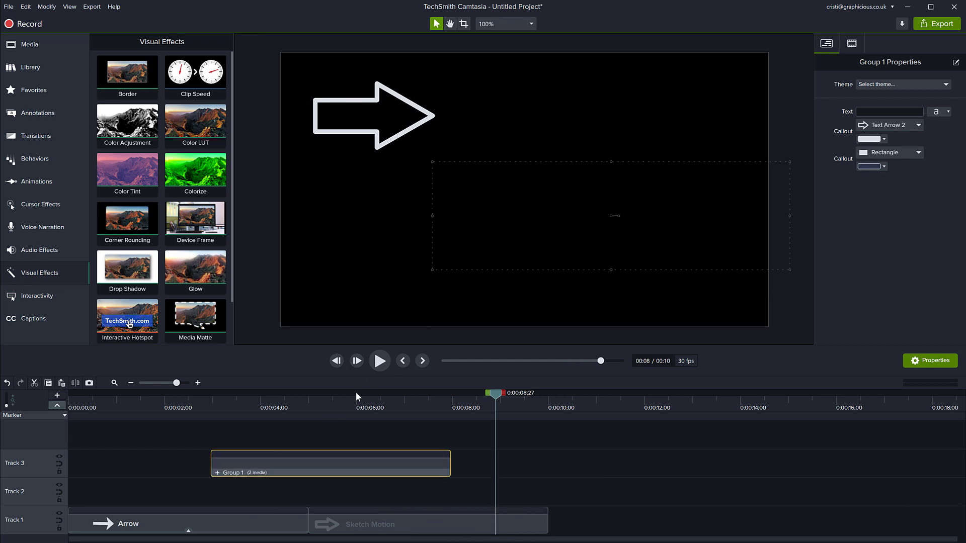
left_click_drag(285, 405, 226, 391)
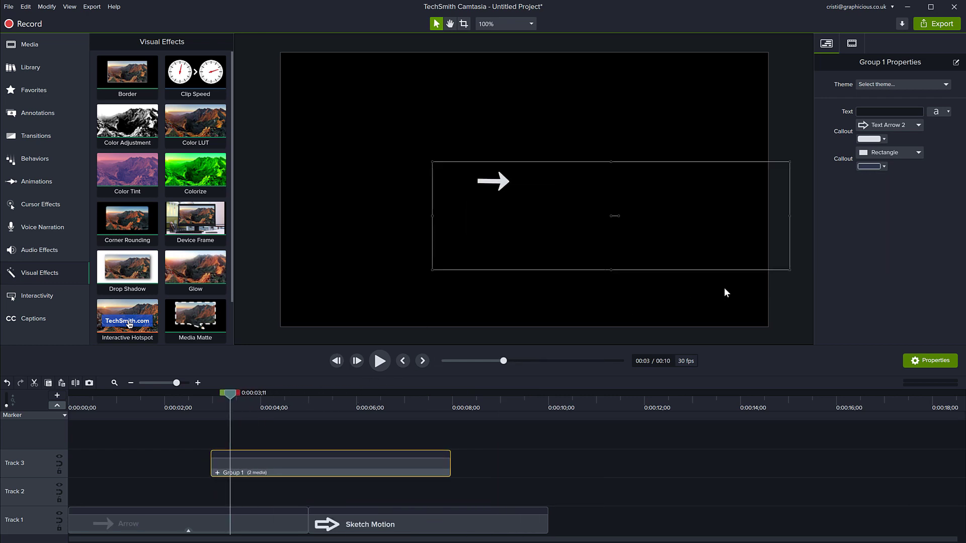
left_click_drag(789, 272, 444, 119)
- Duplicate the arrow group and place the copy directly below the original on the canvas
key("ctrl+c")
key("ctrl+v")
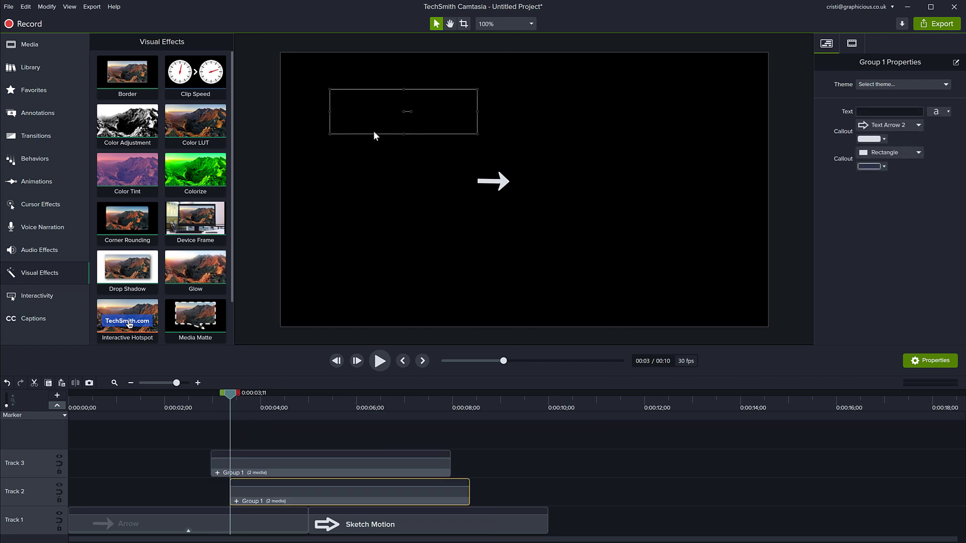
left_click_drag(373, 121, 371, 186)
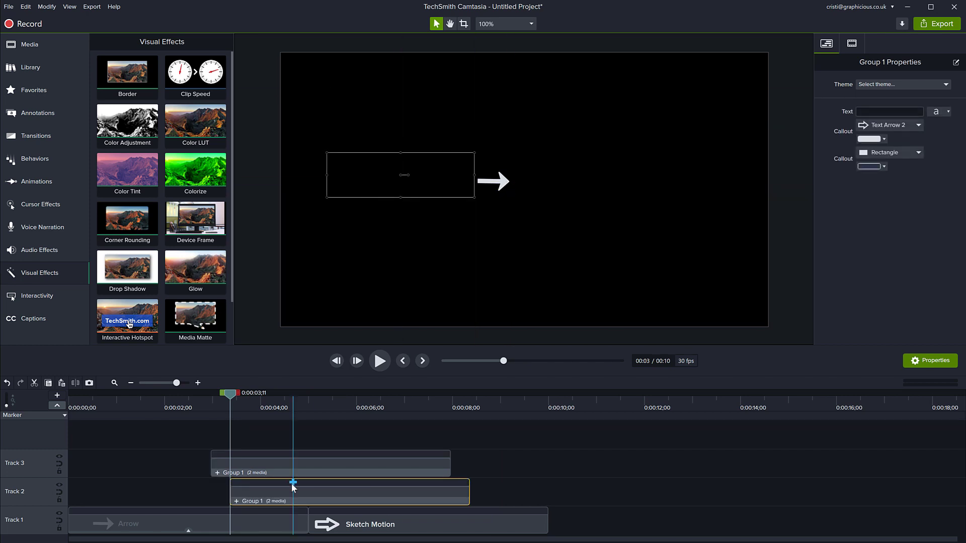
- Shift the copied group's clip slightly later on Track 2 and preview the staggered arrow reveals
left_click(273, 484)
left_click_drag(297, 498, 313, 498)
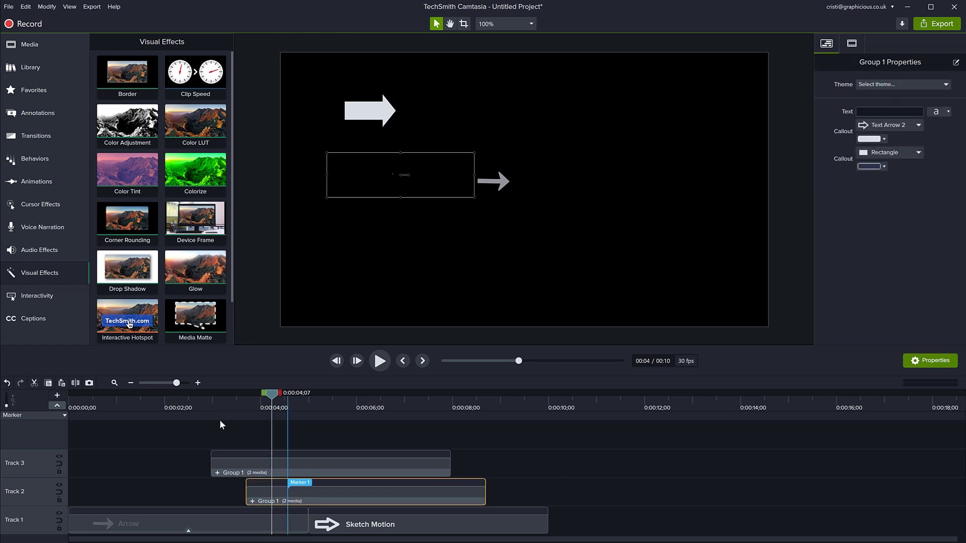
left_click(209, 404)
key("space")
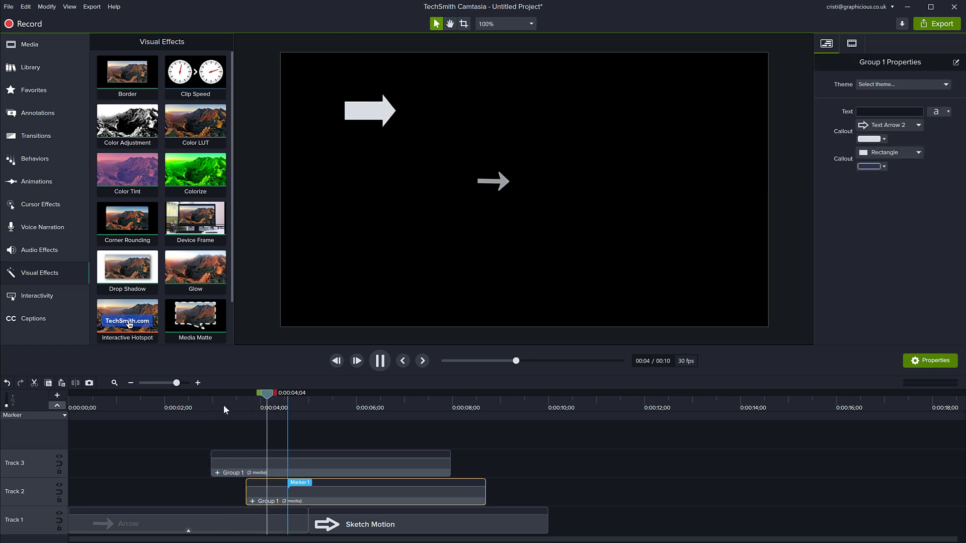
key("space")
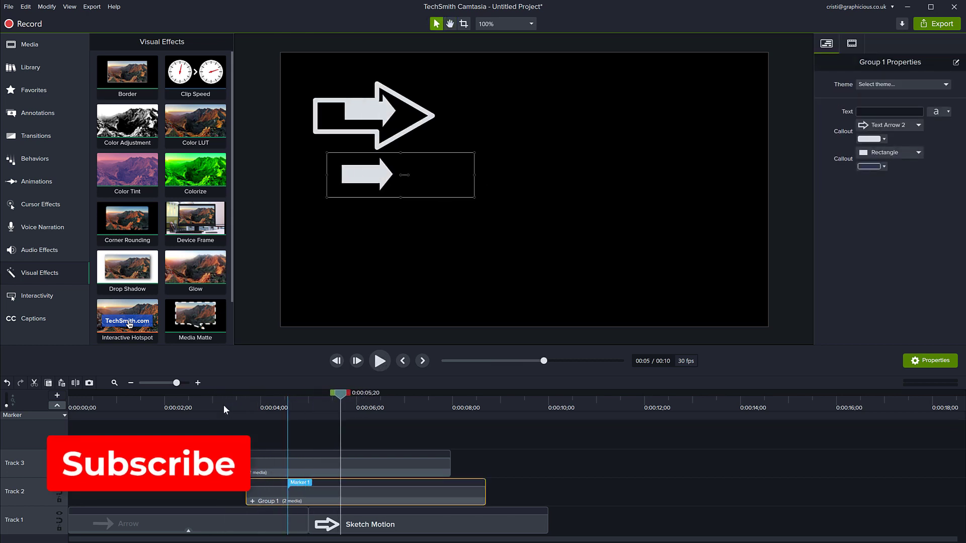